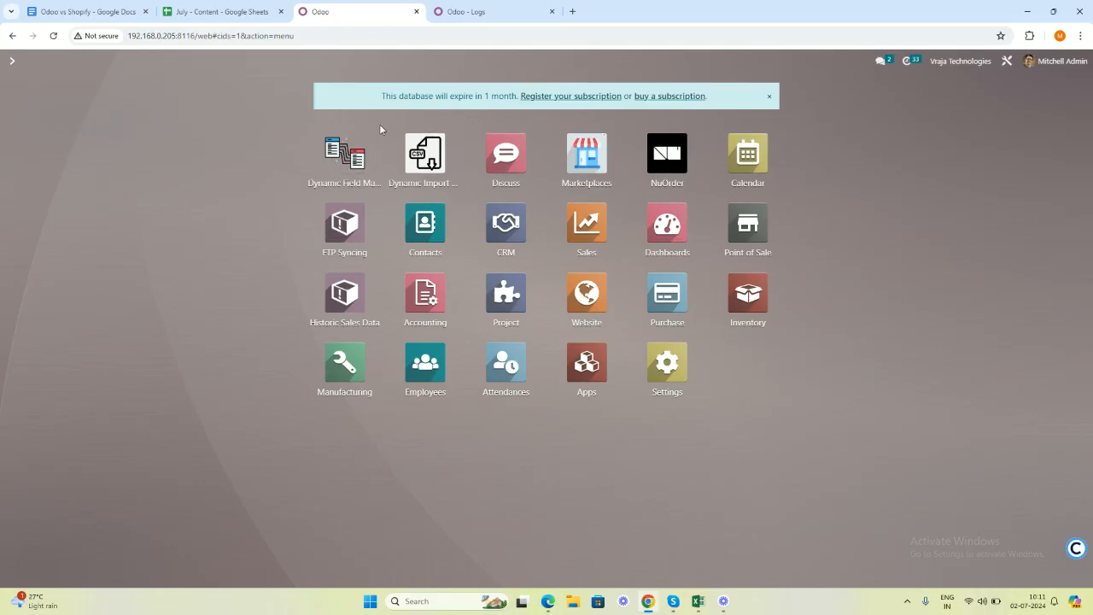
Open the Sales Order mapping record in Dynamic Import Records to view its CSV column mappings.
click(427, 157)
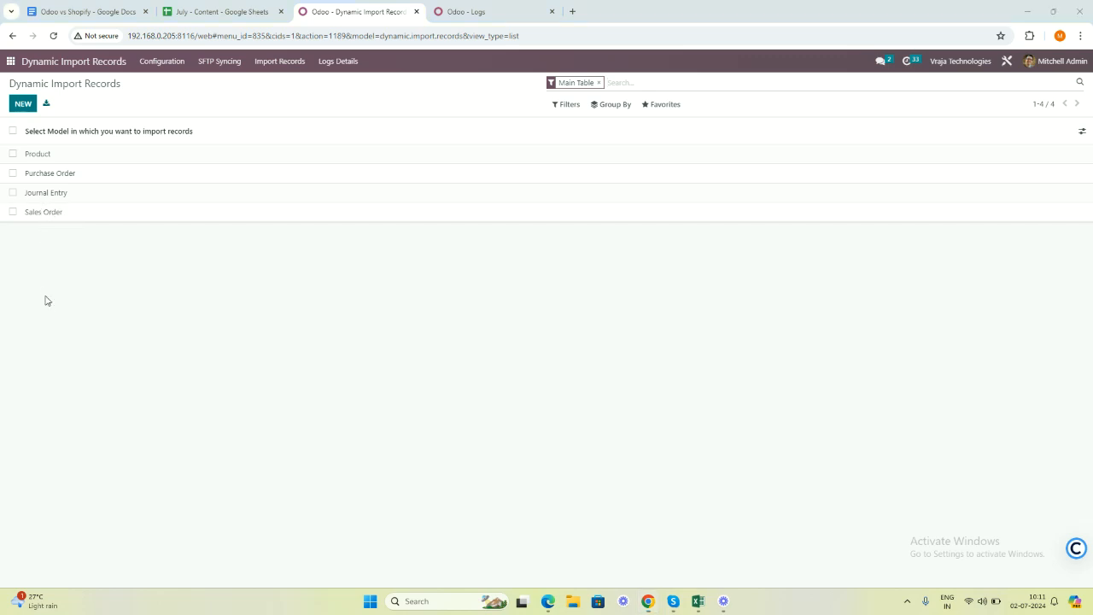
click(72, 217)
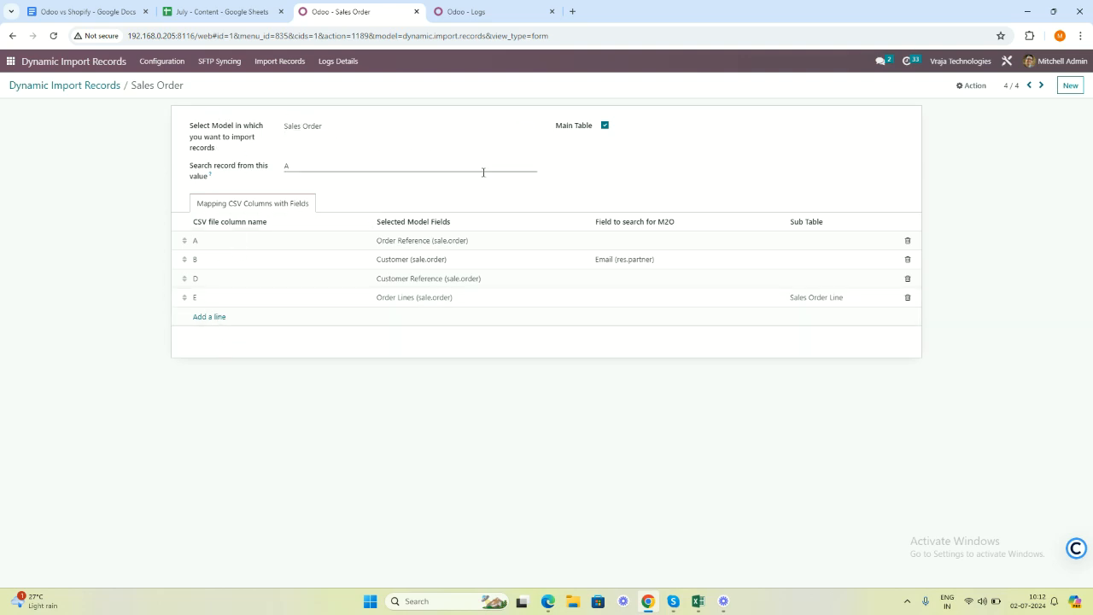
Switch to the import_sale_order (2) workbook in Excel and widen columns A to D so their contents are readable.
click(698, 600)
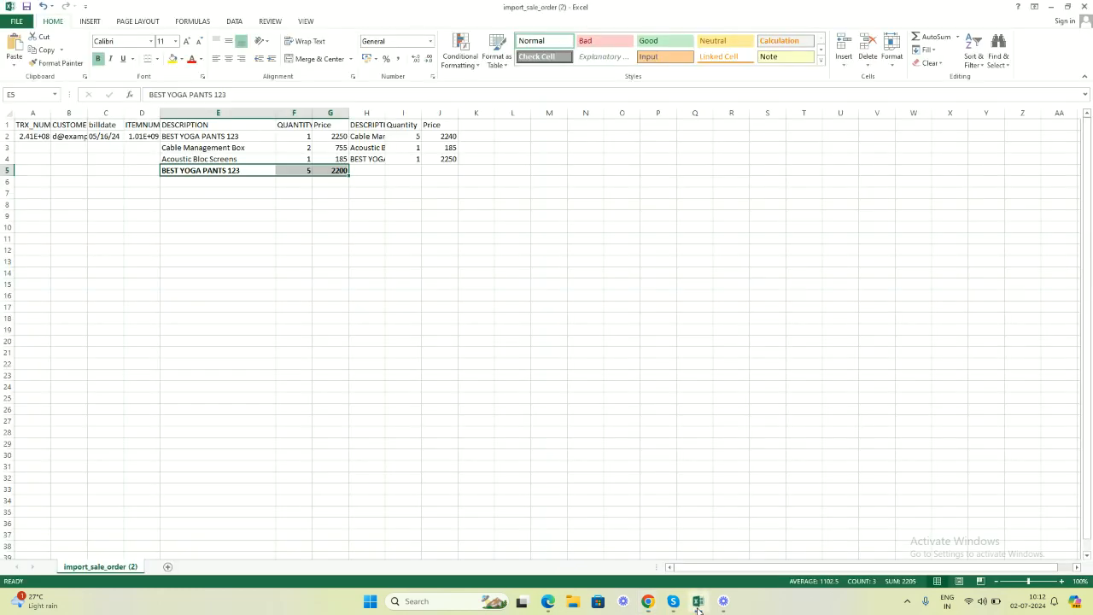
click(129, 135)
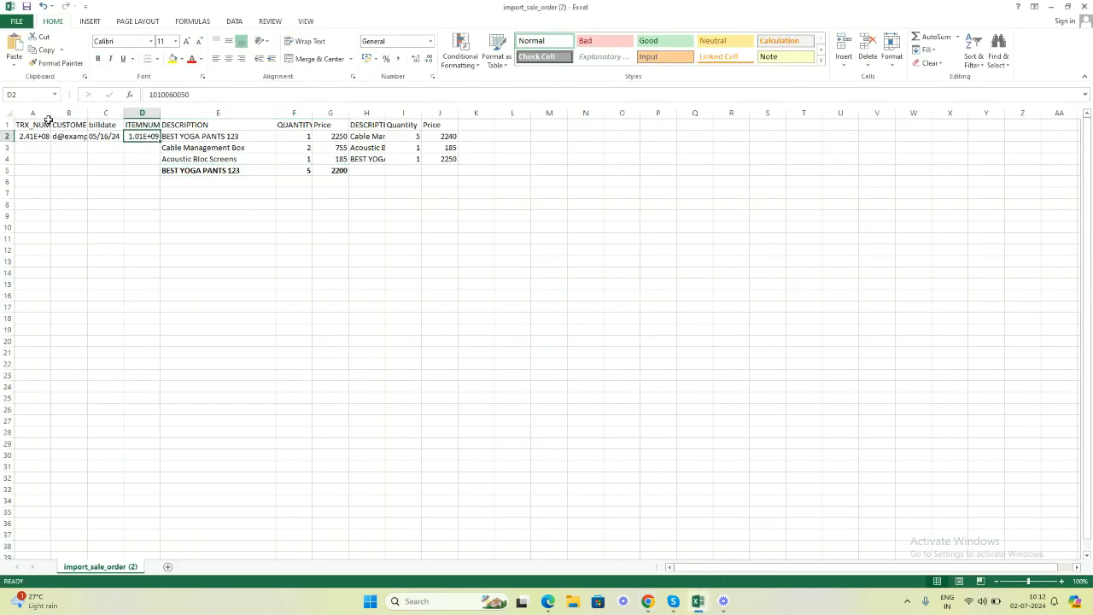
double_click(50, 114)
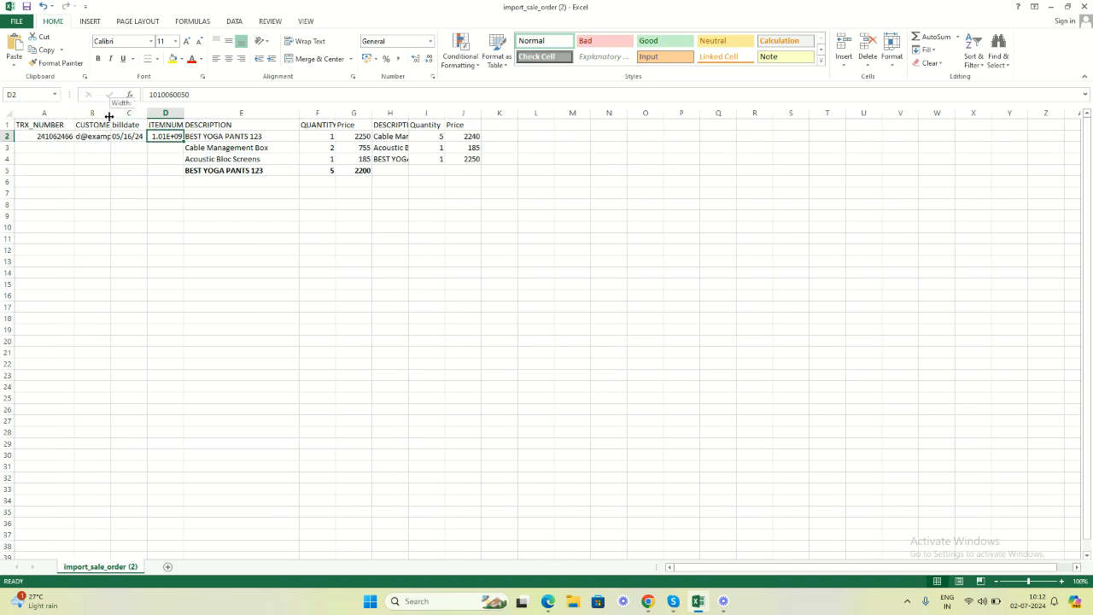
drag(163, 114, 262, 111)
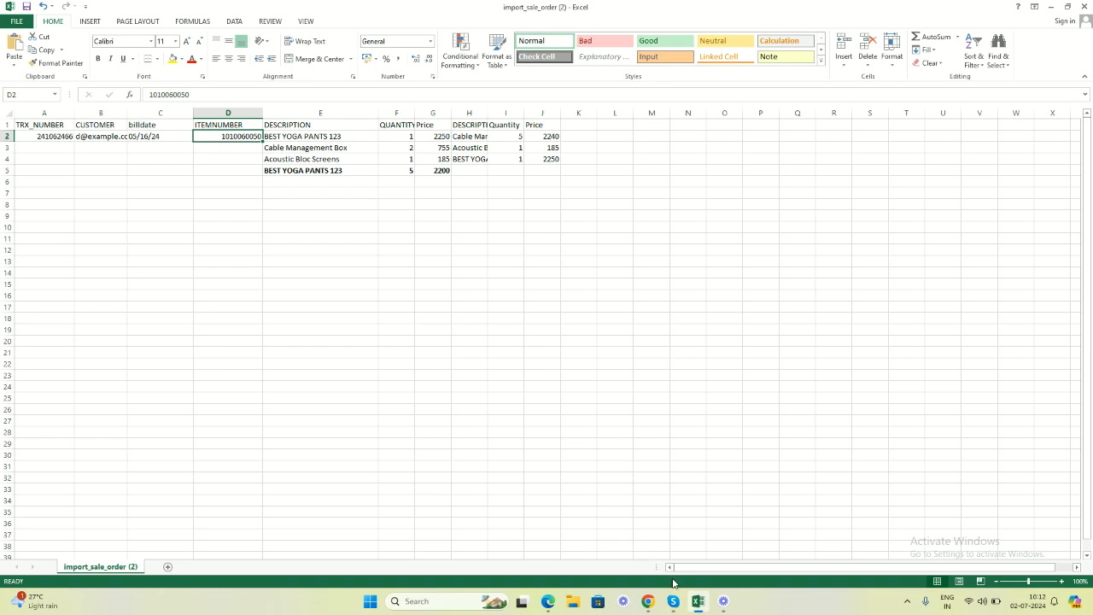
Return to Odoo in Chrome and open the Sales Order Line sub table linked to the Order Lines mapping.
click(647, 601)
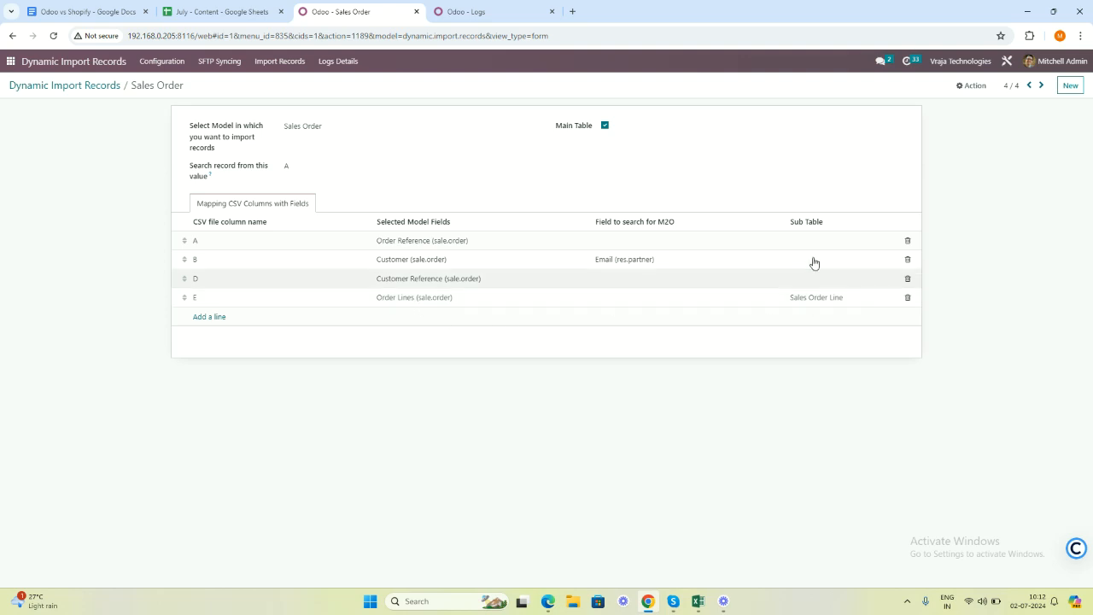
click(832, 299)
click(895, 298)
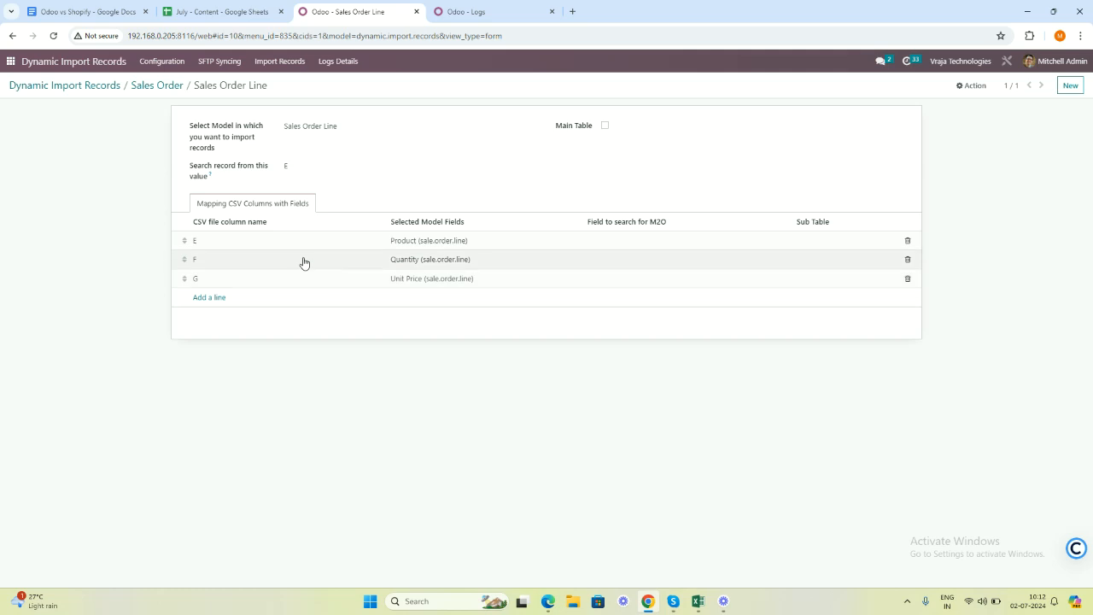
Check the description, quantity and price cells of row 2 in the Excel workbook against the Sales Order Line mapping.
click(698, 602)
click(327, 137)
click(408, 136)
click(421, 137)
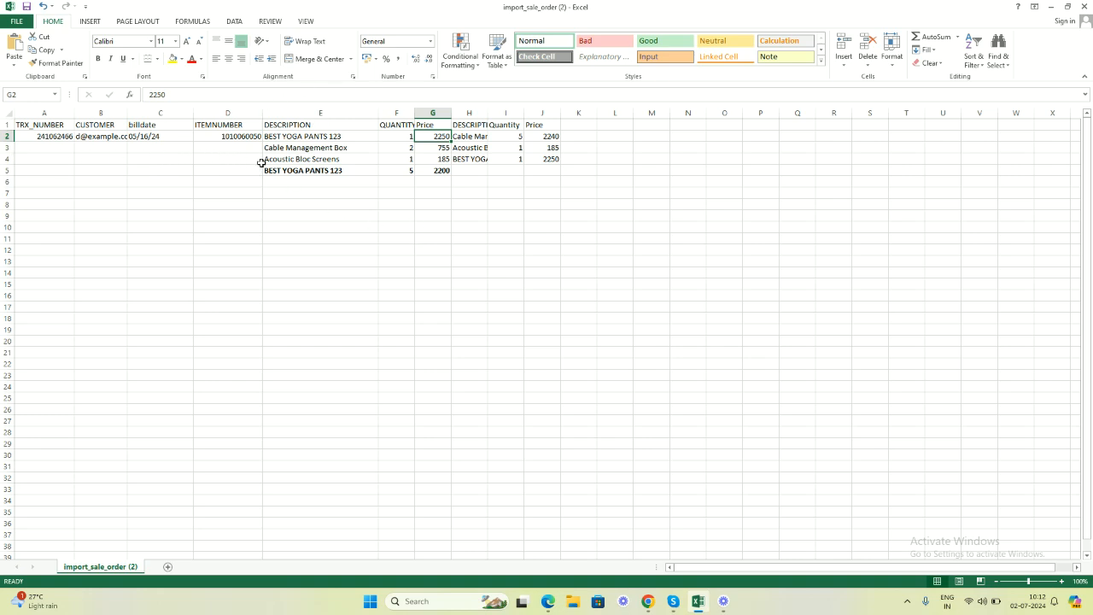
Back in Odoo, start a new SFTP Syncing record and set its company to Vraja Technologies, the capitalised entry.
click(648, 601)
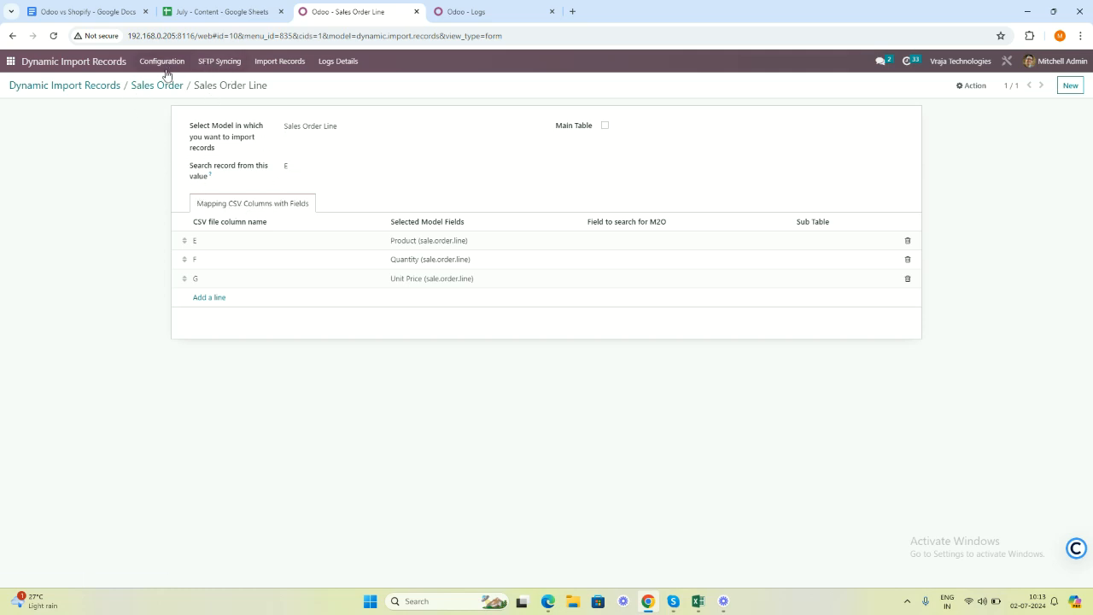
click(216, 61)
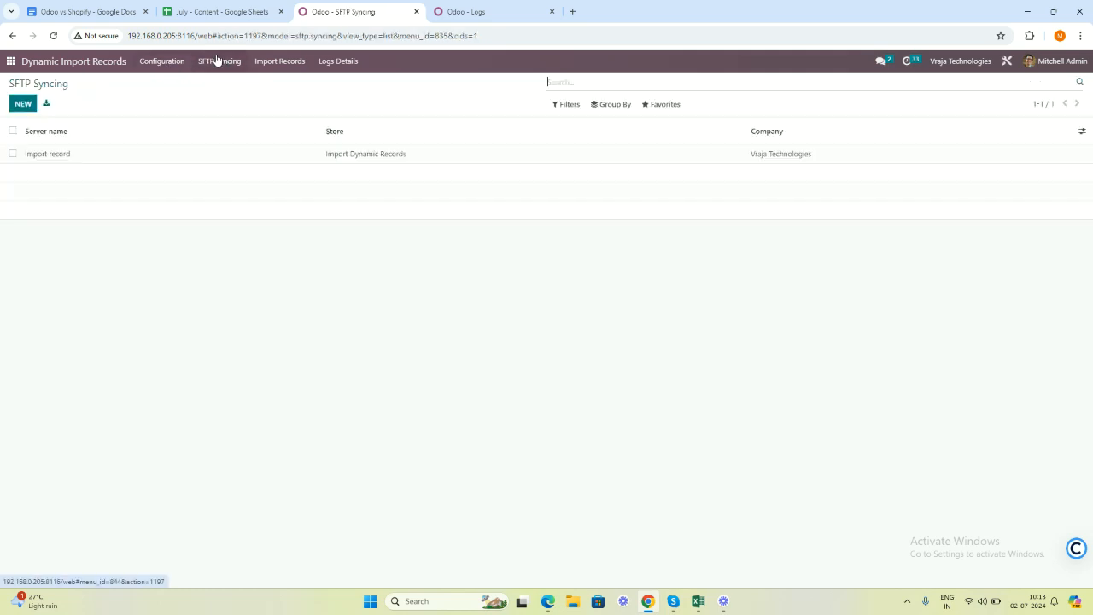
click(23, 104)
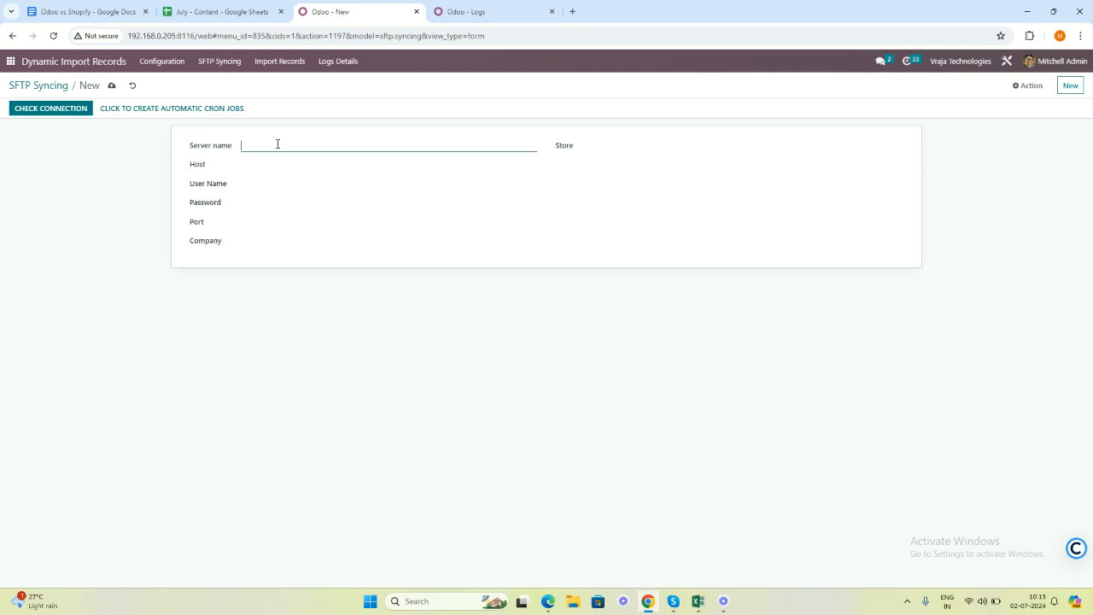
click(251, 184)
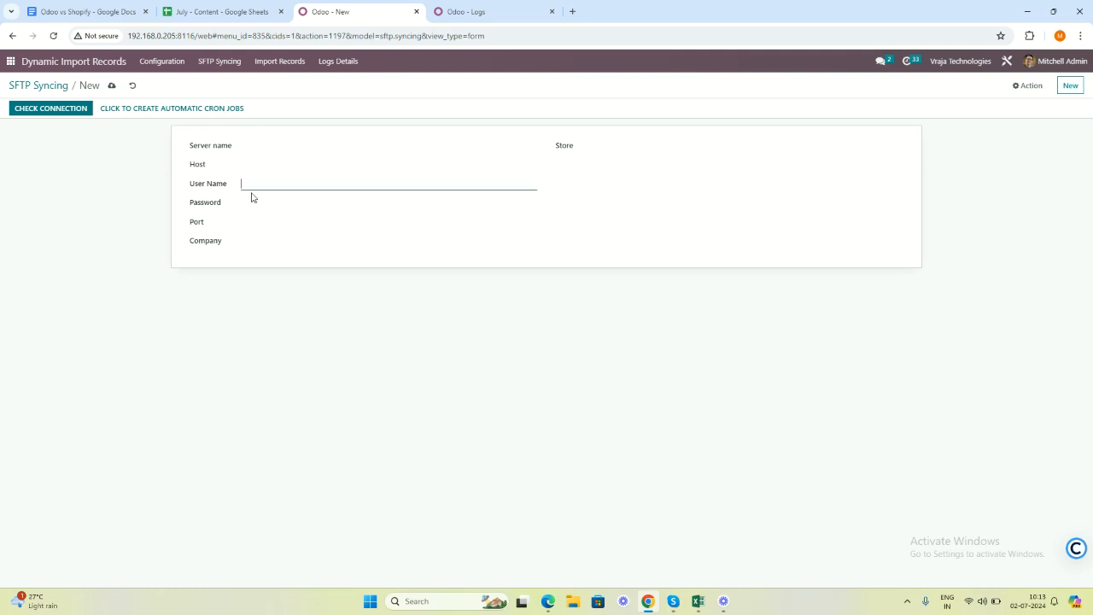
click(254, 241)
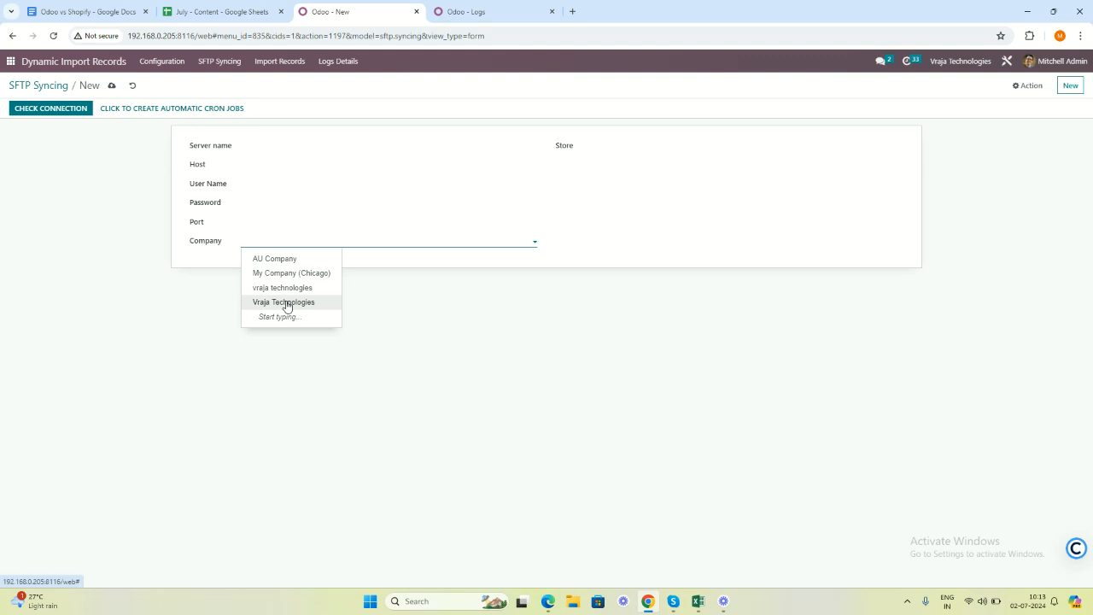
click(286, 303)
Set the store to Import Dynamic Records and the dynamic import record to Sales Order, then review the import path and first-row header option.
click(580, 151)
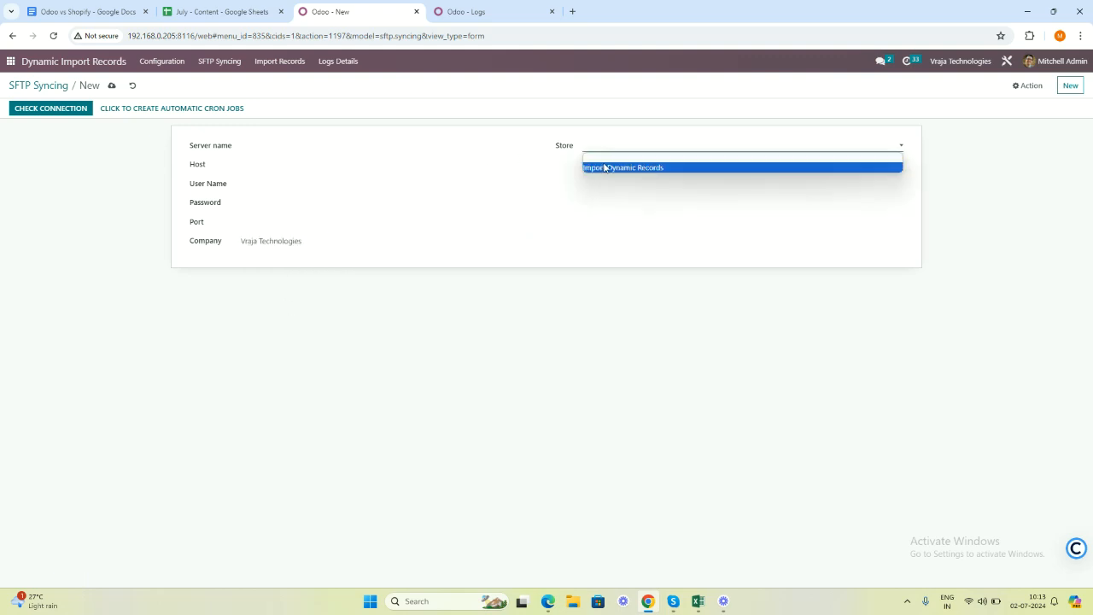
click(610, 168)
click(657, 168)
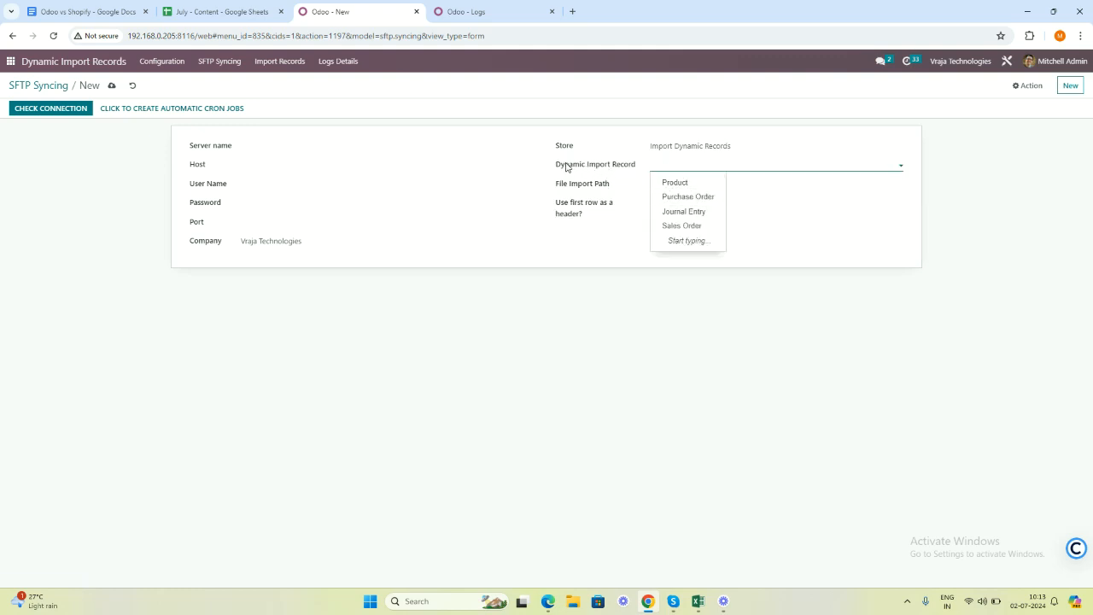
click(718, 229)
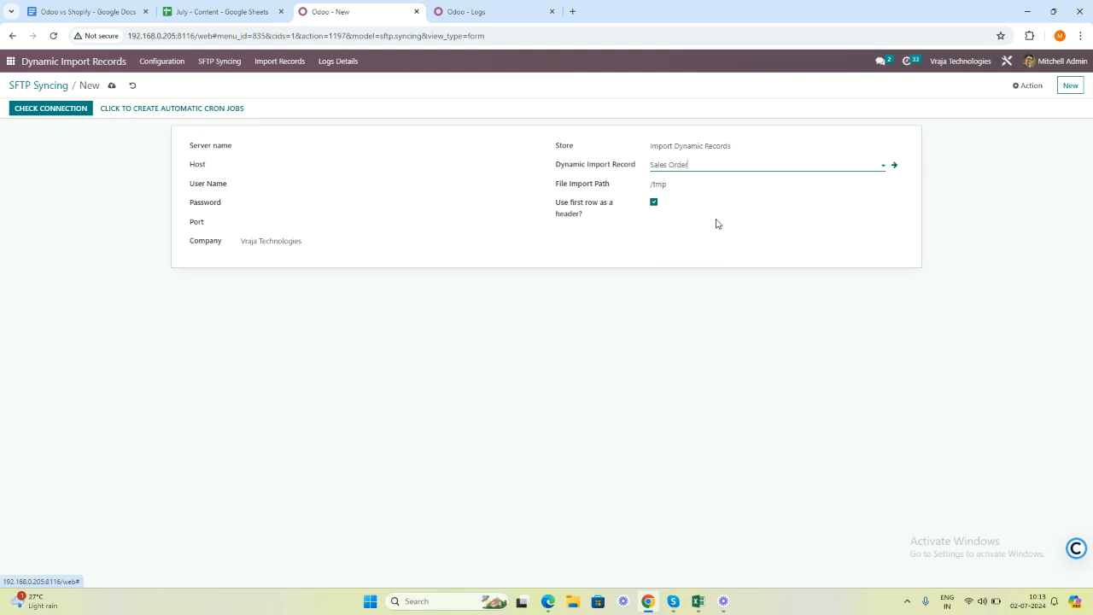
click(672, 185)
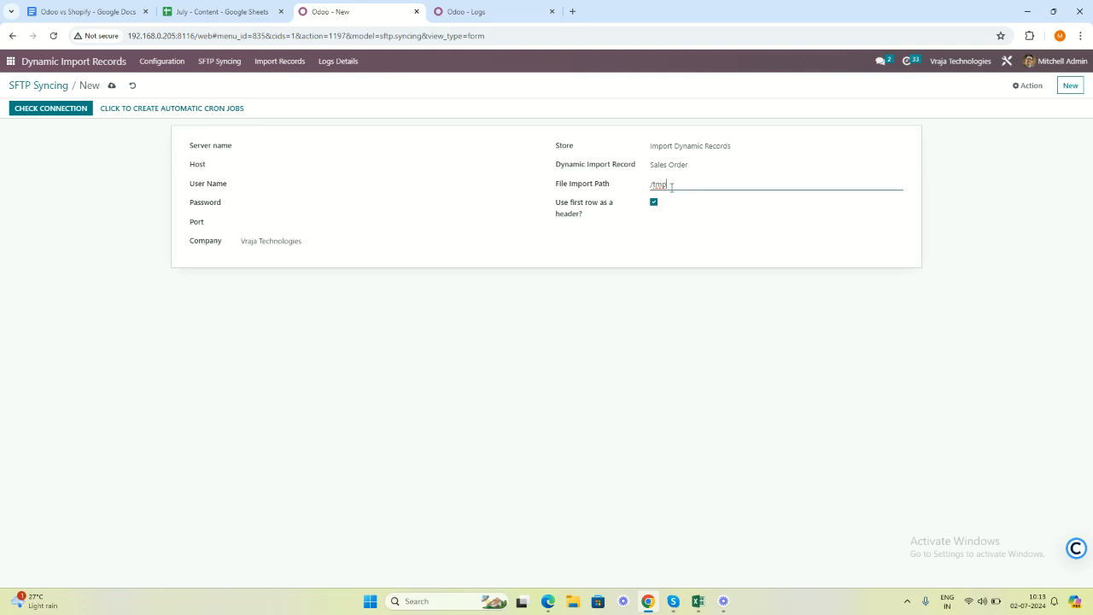
drag(551, 204, 595, 219)
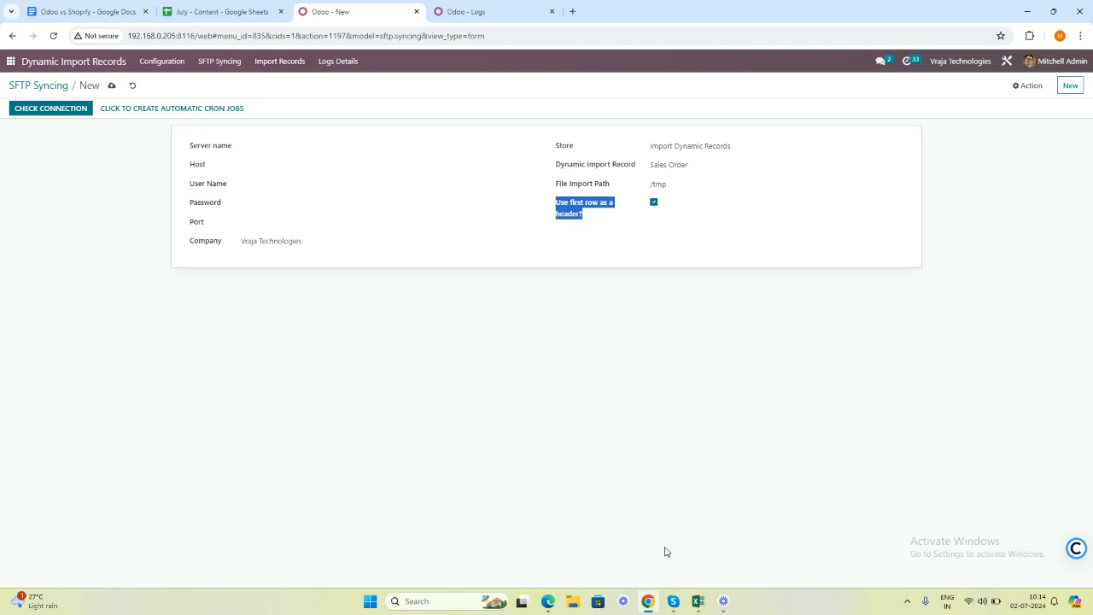
Open the Logs list of Dynamic Import Records in the other Odoo browser tab, leaving the unsaved SFTP record.
click(338, 62)
click(344, 89)
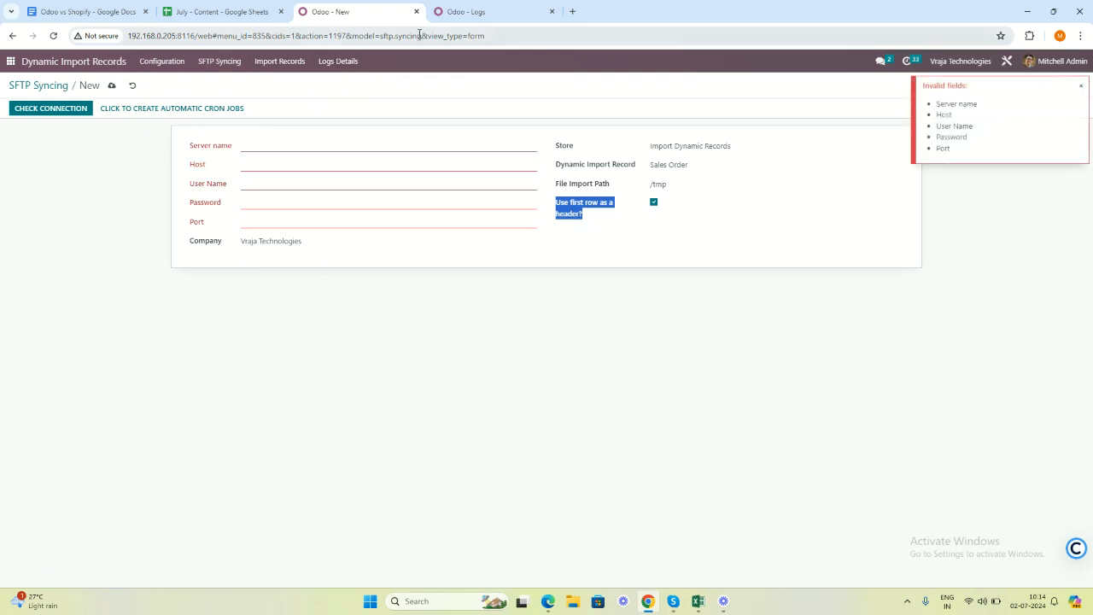
click(483, 17)
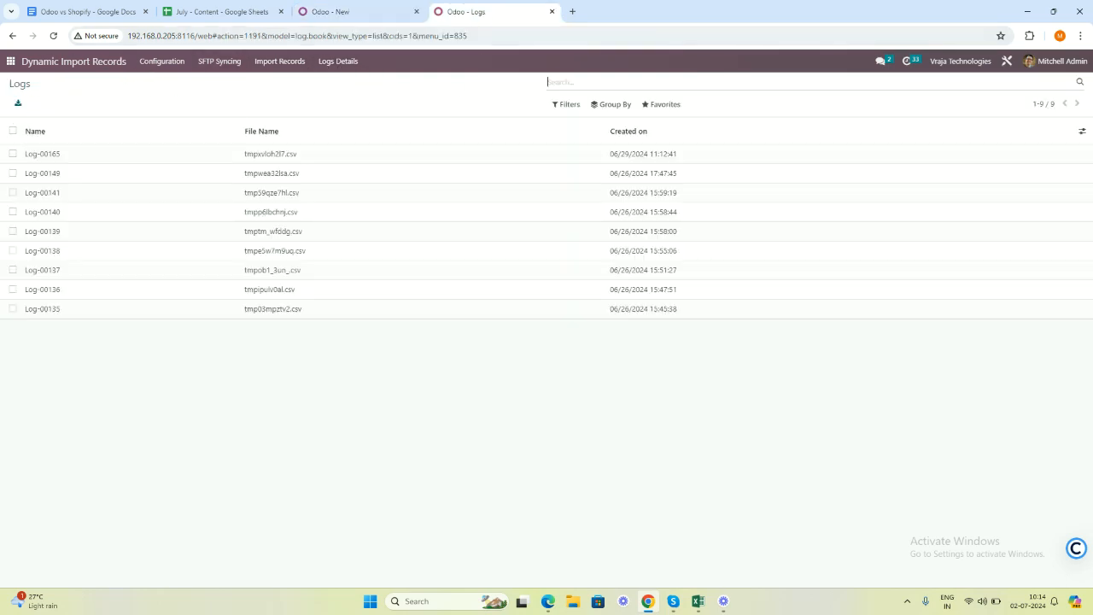
click(10, 61)
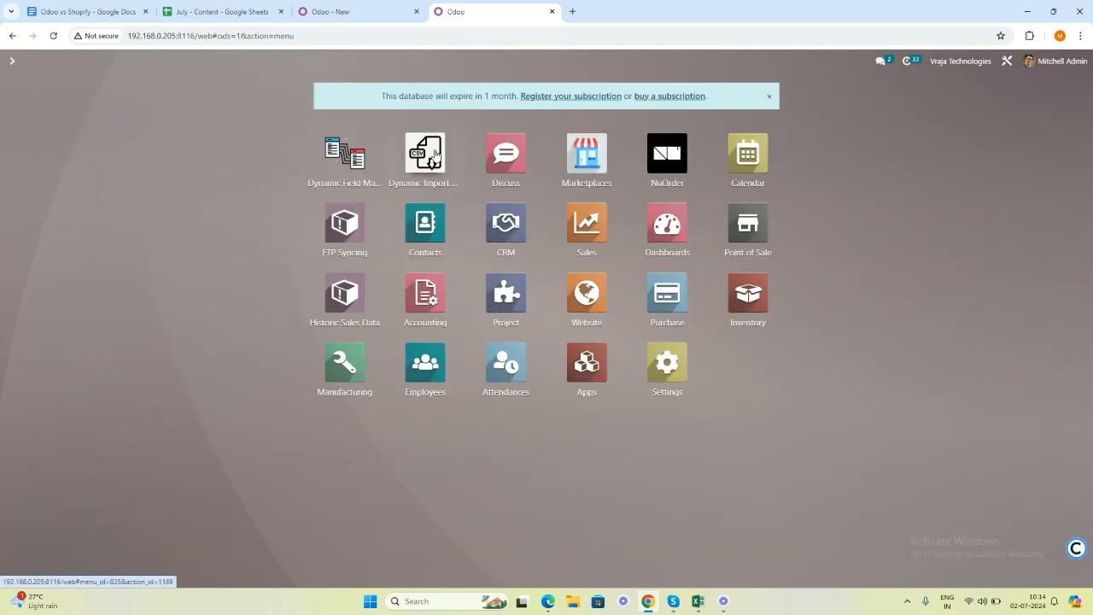
click(425, 153)
click(354, 65)
click(354, 83)
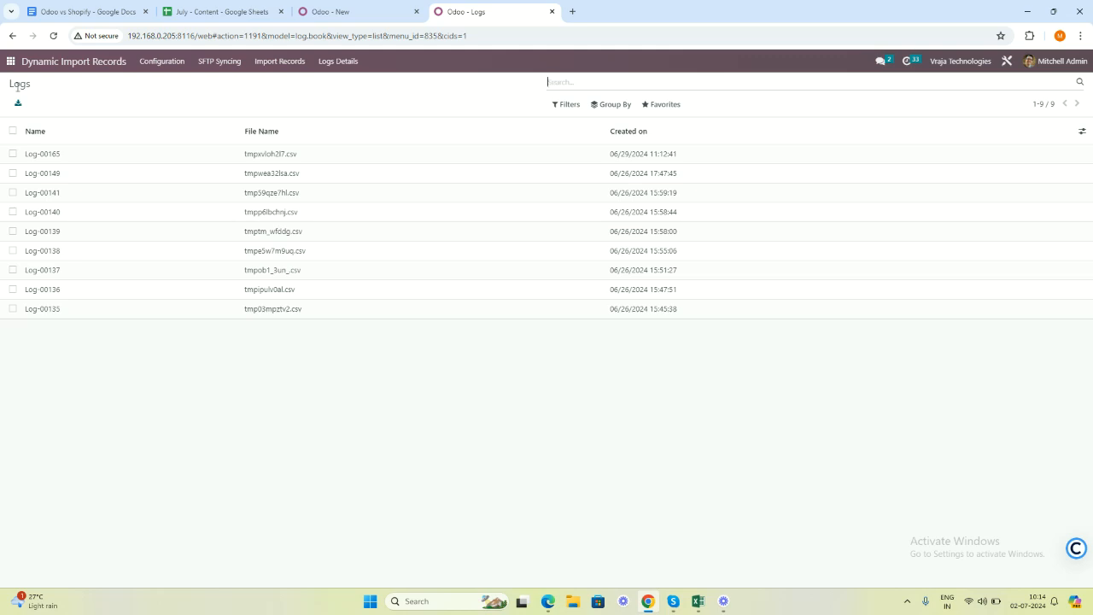
Open the Log Line list and review the import messages recorded for each log.
click(352, 63)
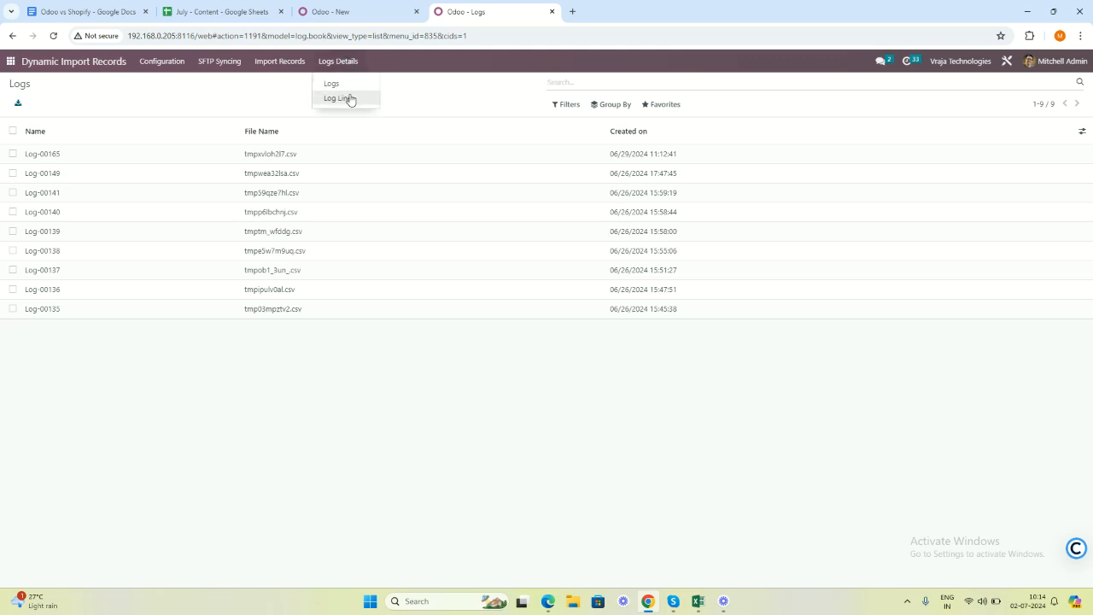
click(339, 98)
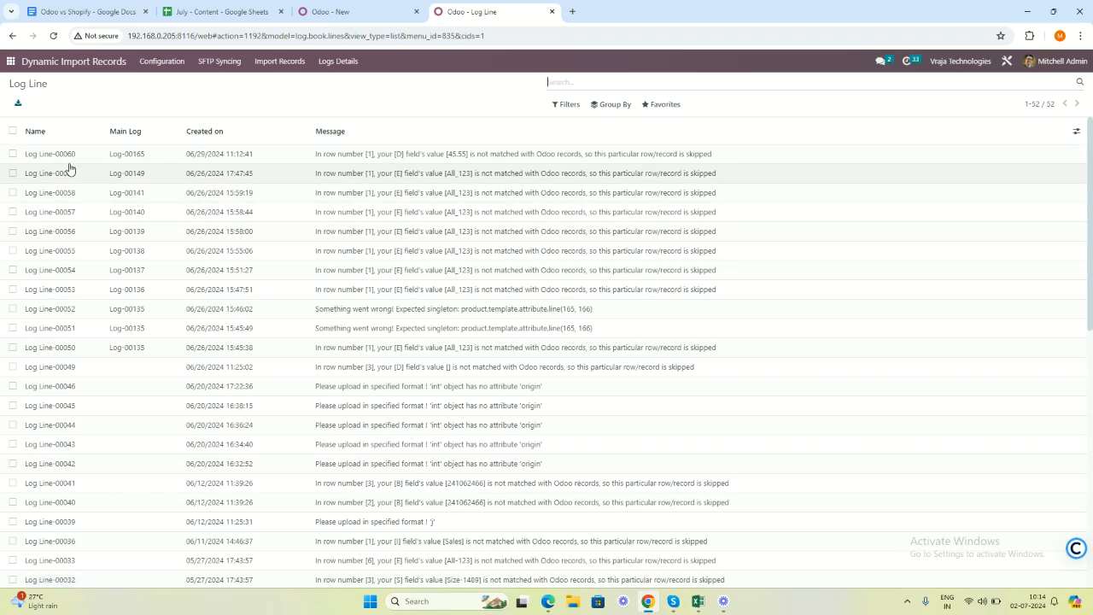
scroll(420, 300, down, 3)
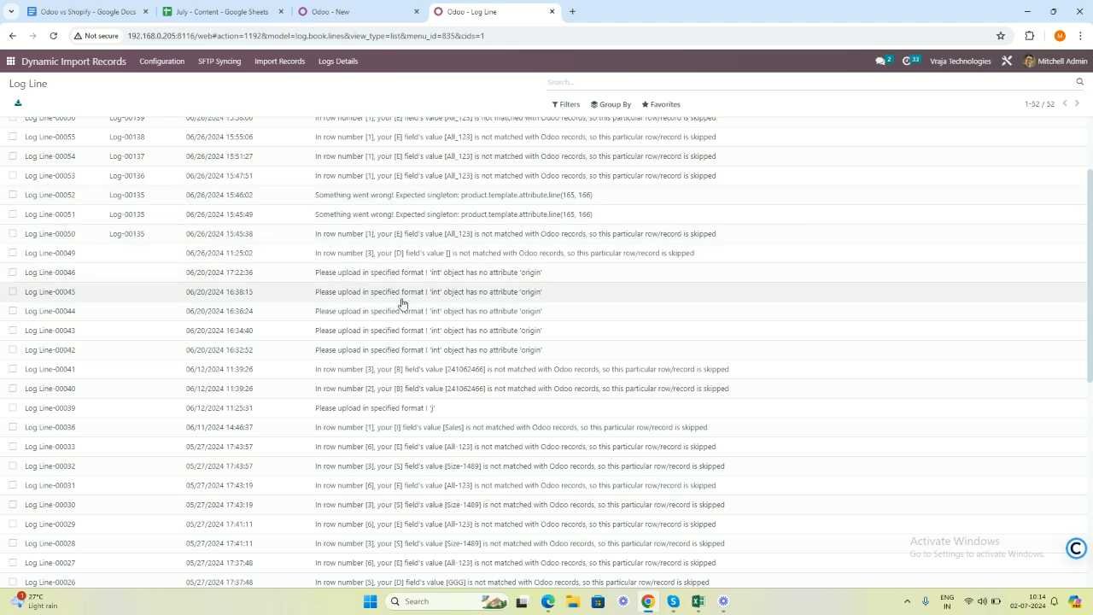
scroll(401, 305, up, 3)
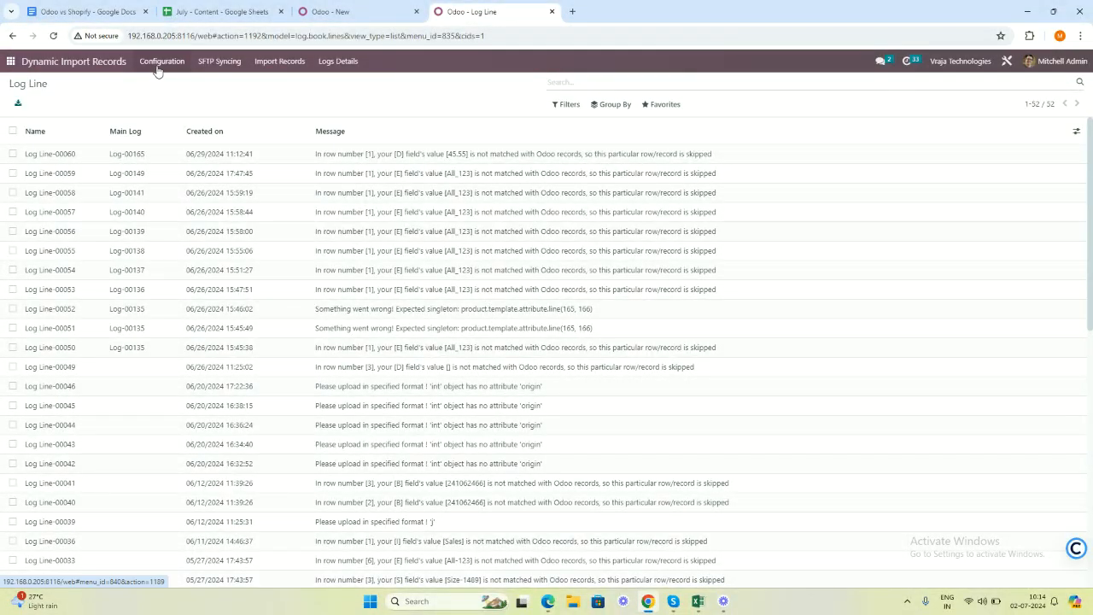